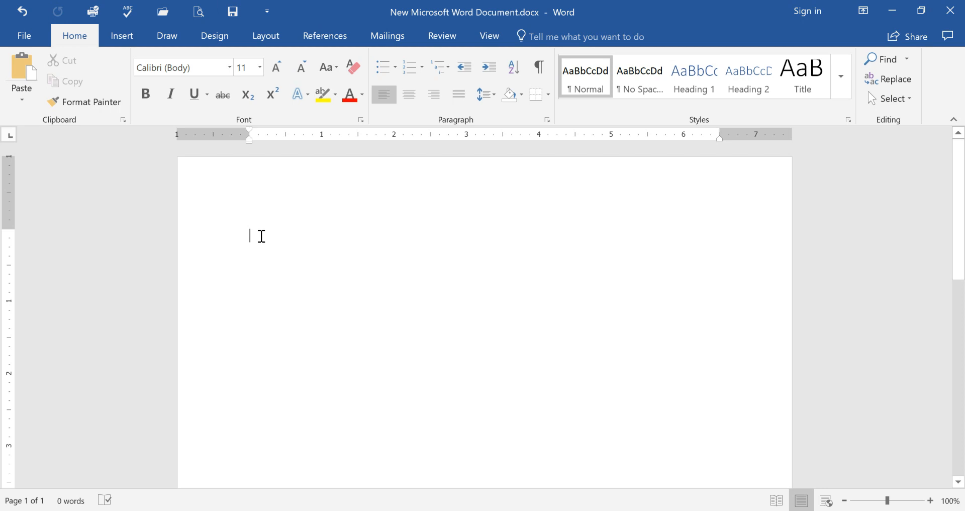
Insert the Austin header and enter Test as the document title.
left_click(122, 37)
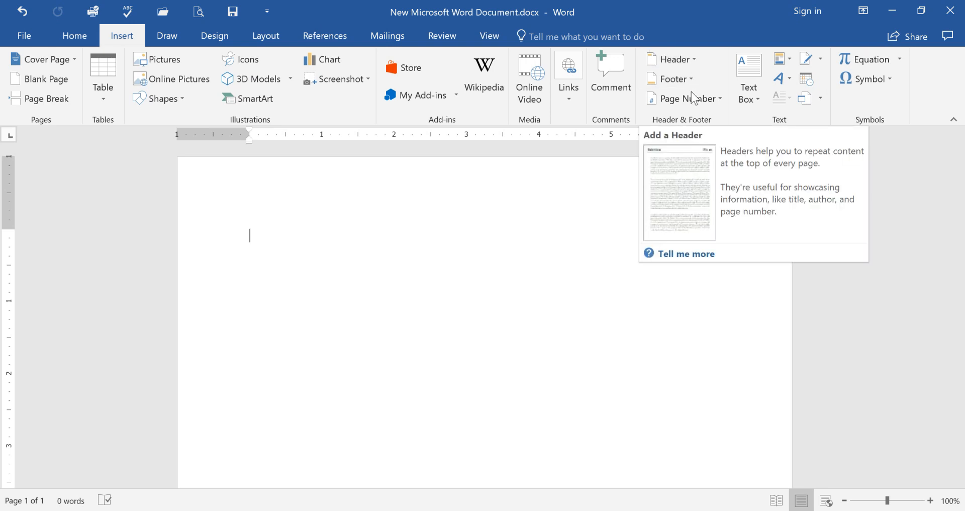
left_click(692, 58)
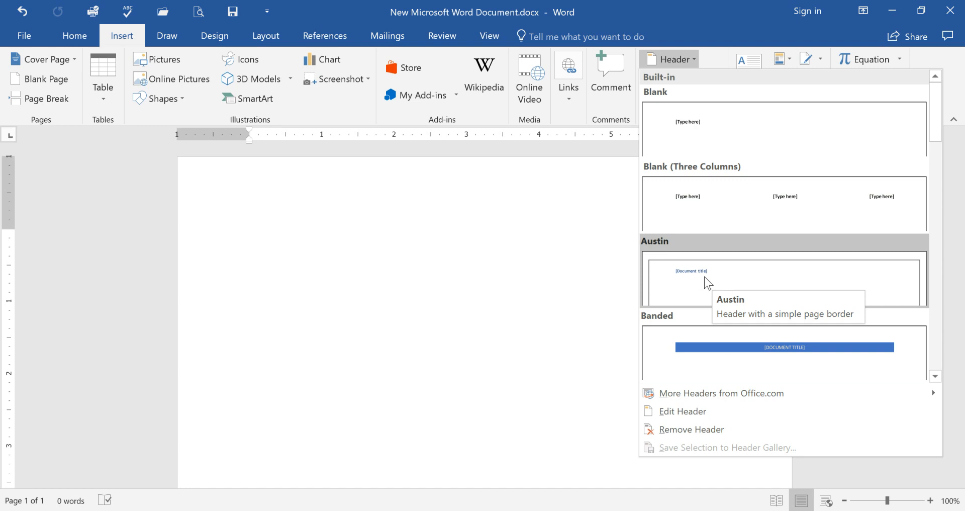
left_click(728, 283)
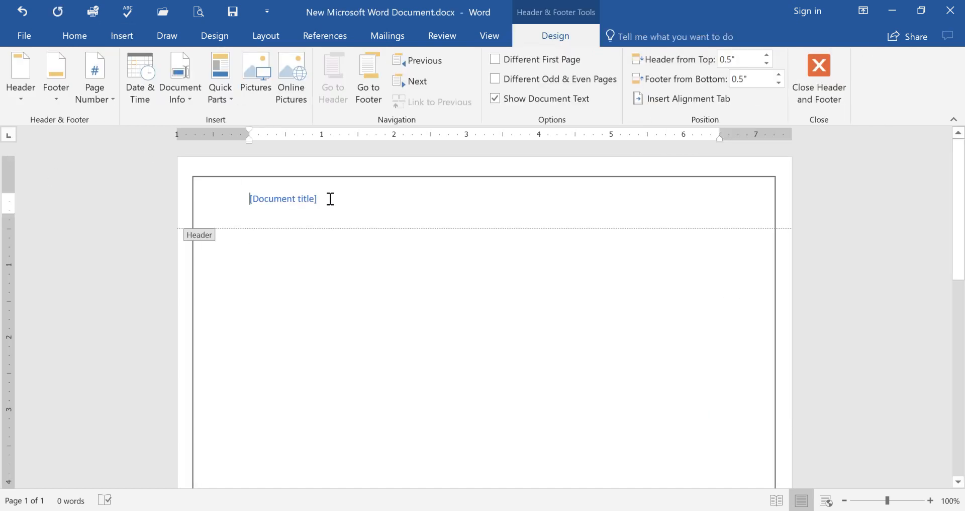
left_click(331, 198)
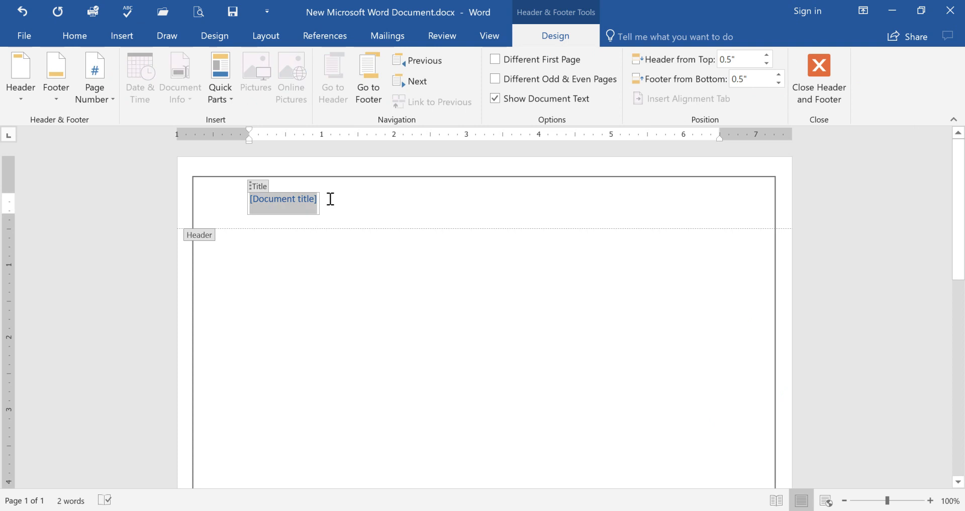
type("Test")
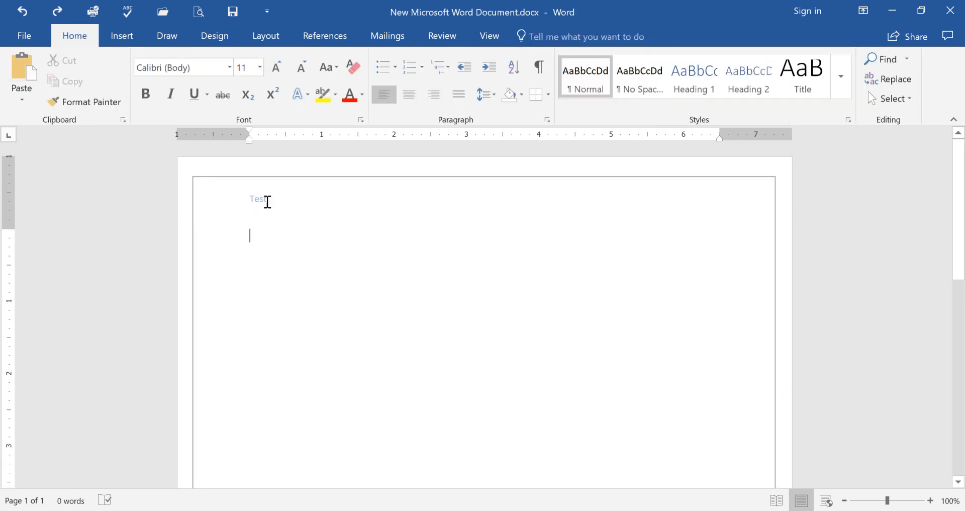
Reopen the header for editing and replace it with the built-in Banded header.
double_click(270, 201)
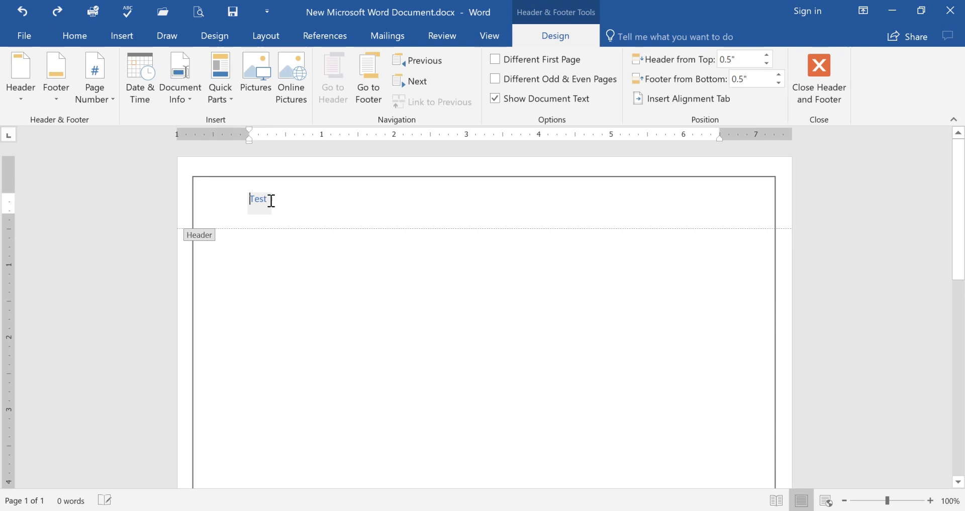
left_click(271, 200)
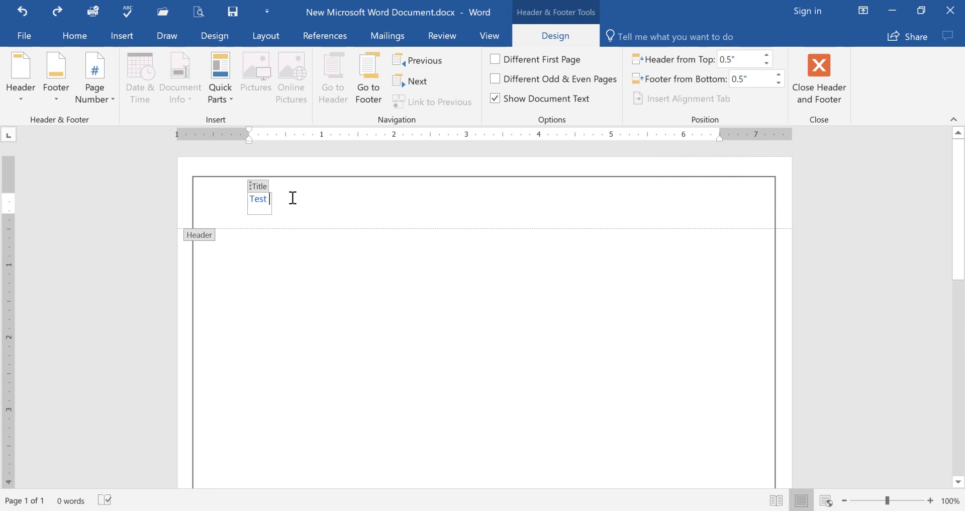
left_click(21, 101)
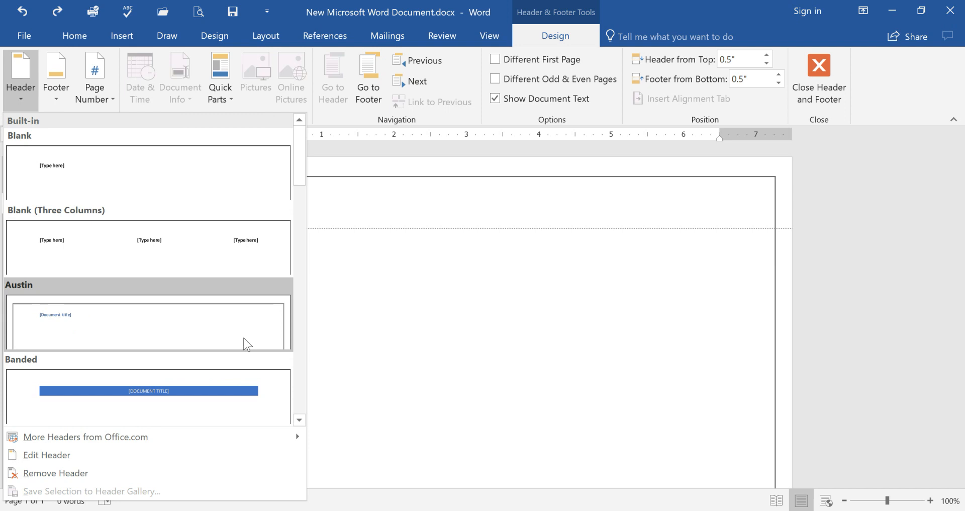
left_click(177, 402)
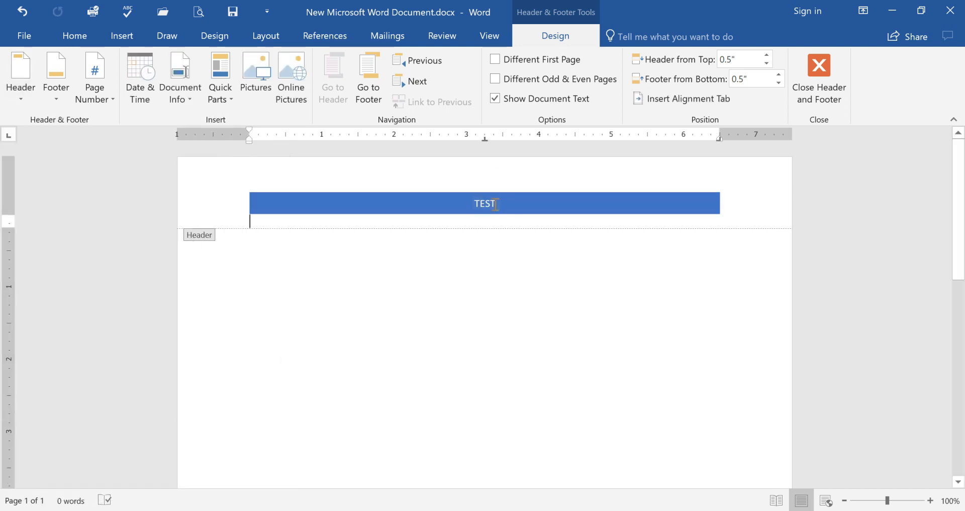
Replace the title in the banded header with DOCUMENT NAME and return to the document body.
left_click(495, 204)
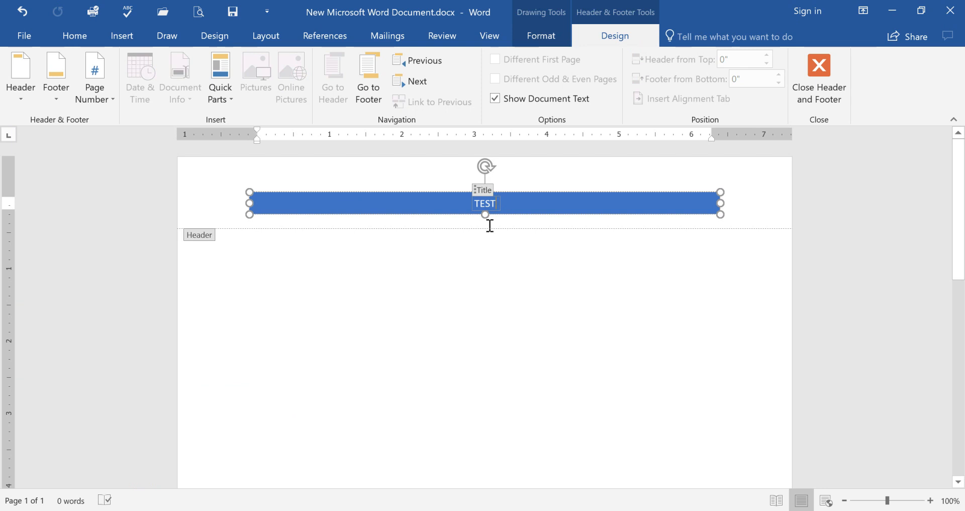
key("BackSpace")
key("BackSpace")
key("BackSpace")
key("BackSpace")
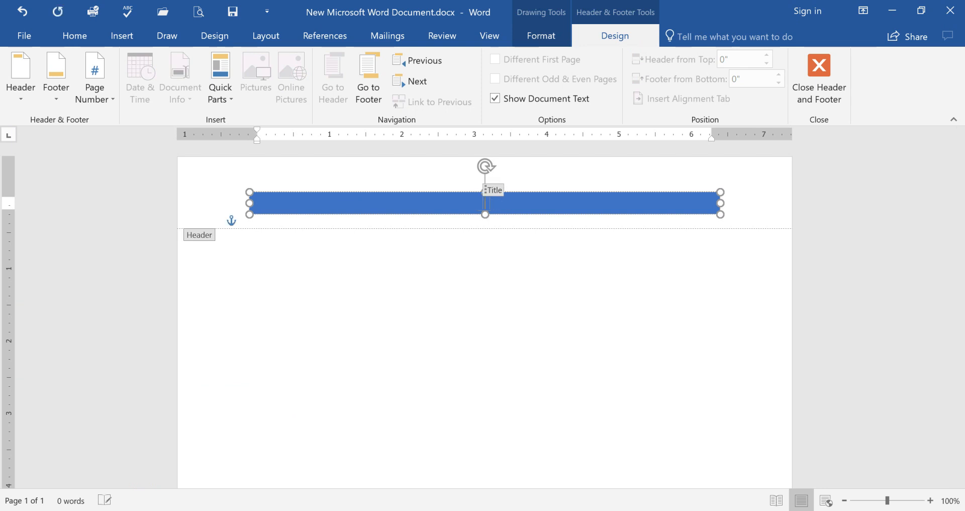
type("DOCUMENT")
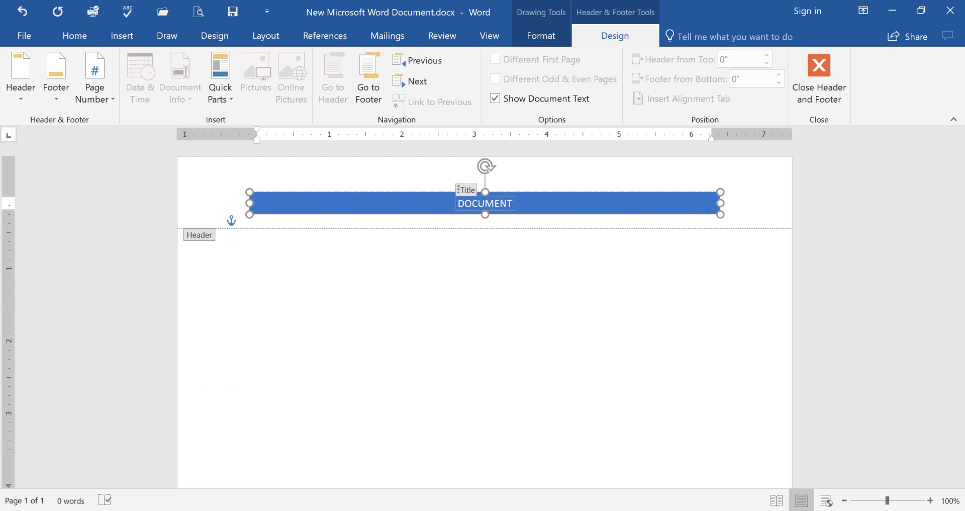
type(" NAME")
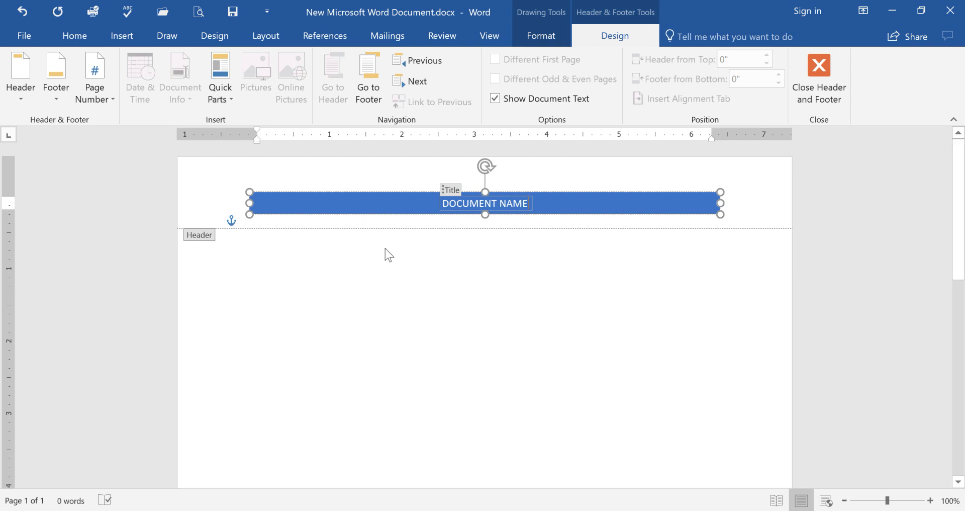
double_click(409, 265)
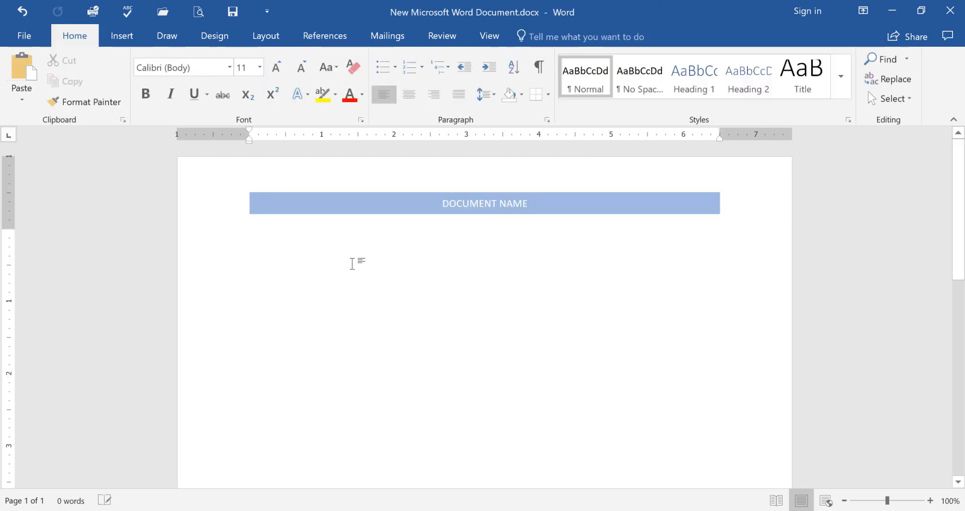
double_click(528, 204)
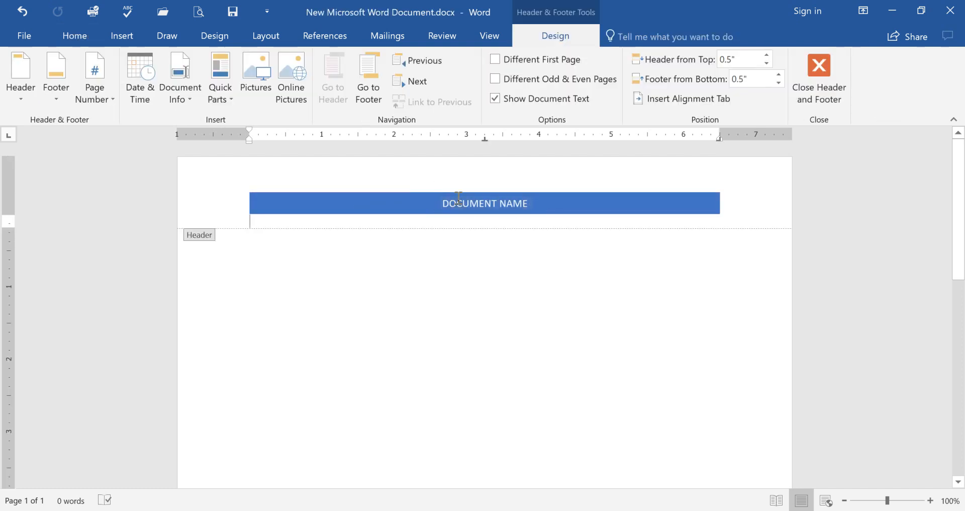
double_click(238, 272)
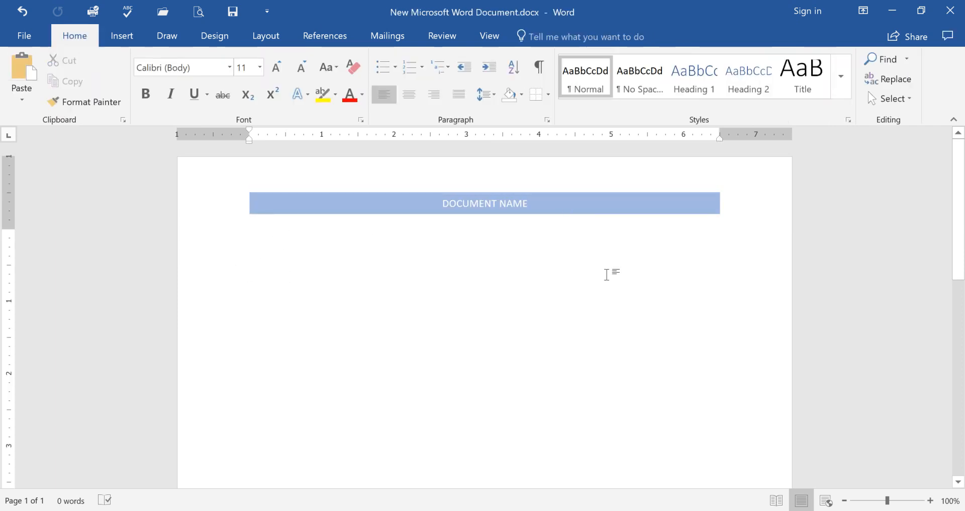
scroll(522, 306, "down", 10)
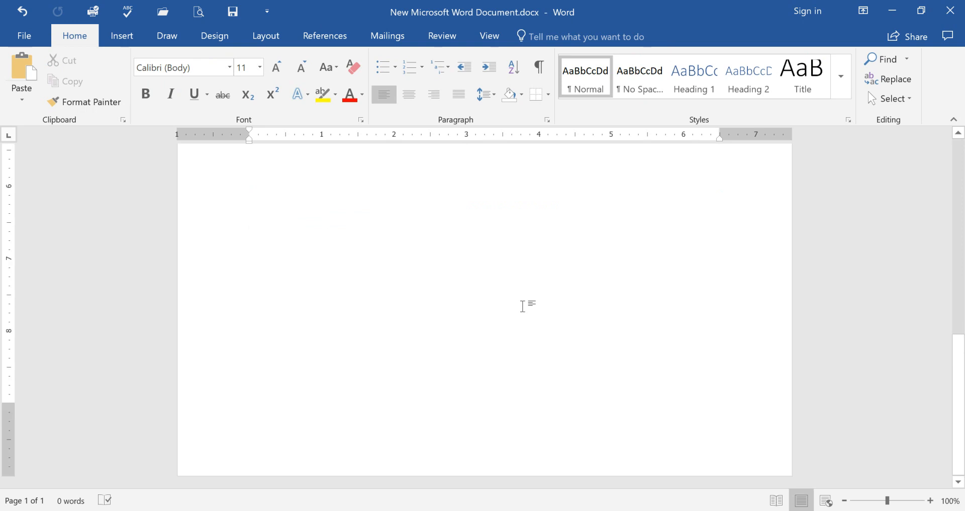
scroll(520, 299, "up", 8)
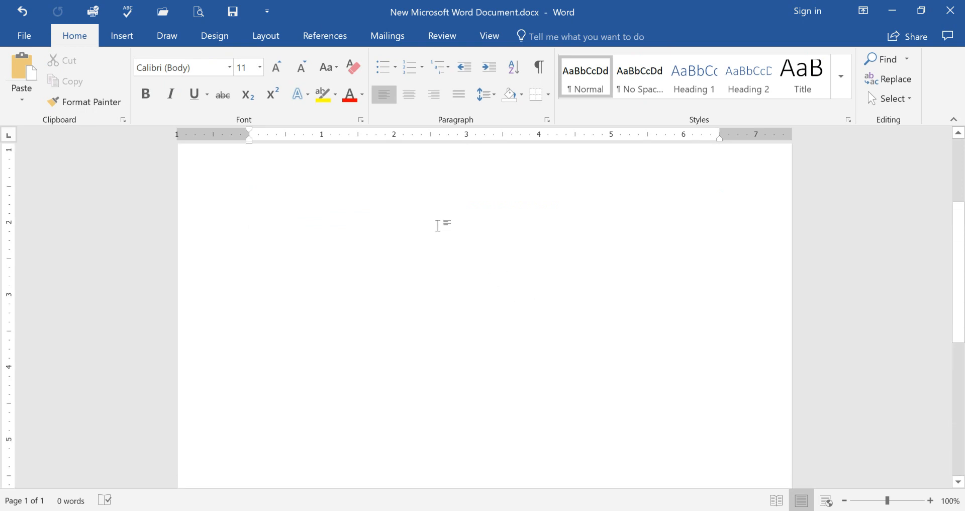
scroll(438, 225, "up", 3)
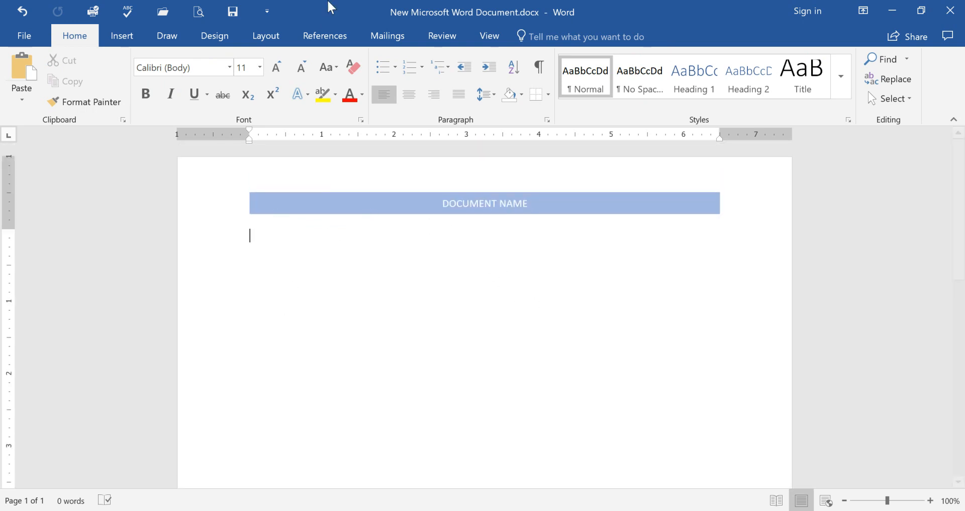
Insert a Blank footer containing the text test and return to the document body.
left_click(126, 37)
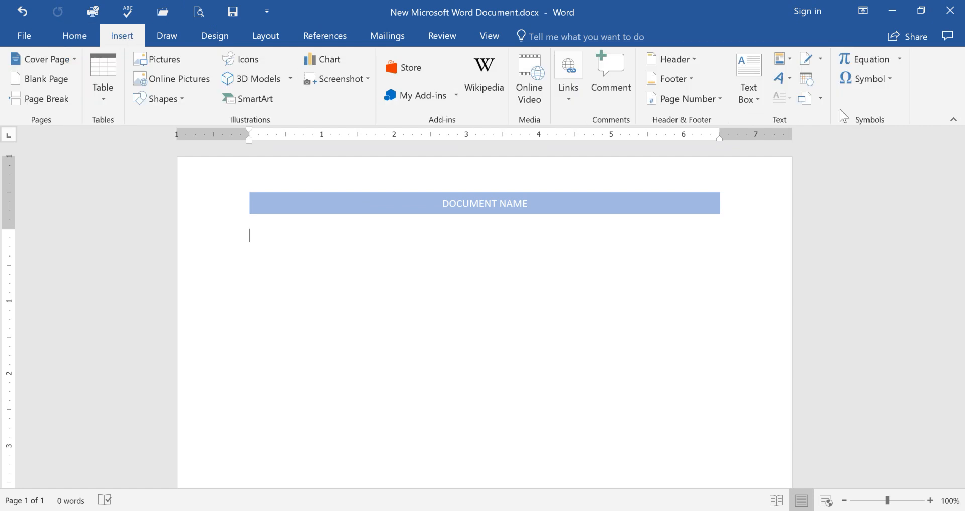
left_click(691, 79)
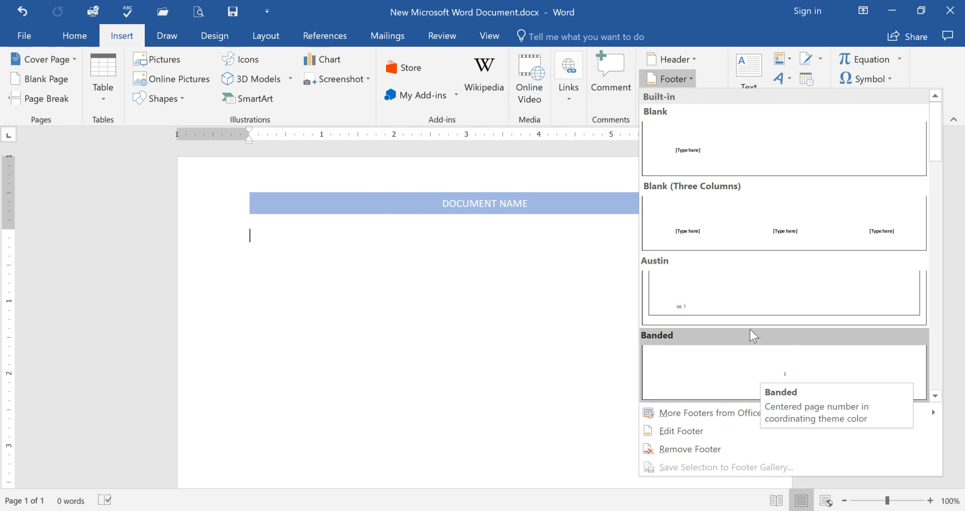
left_click(723, 152)
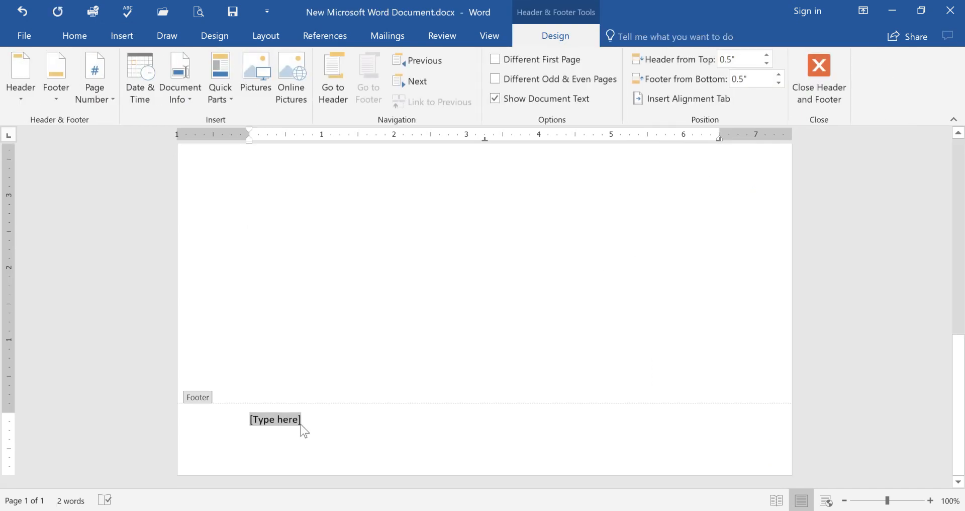
type("test")
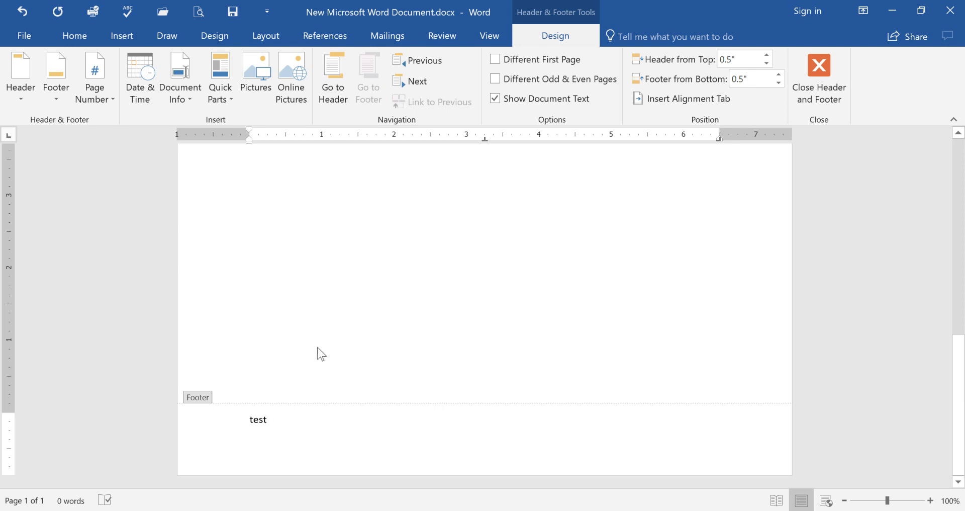
double_click(256, 258)
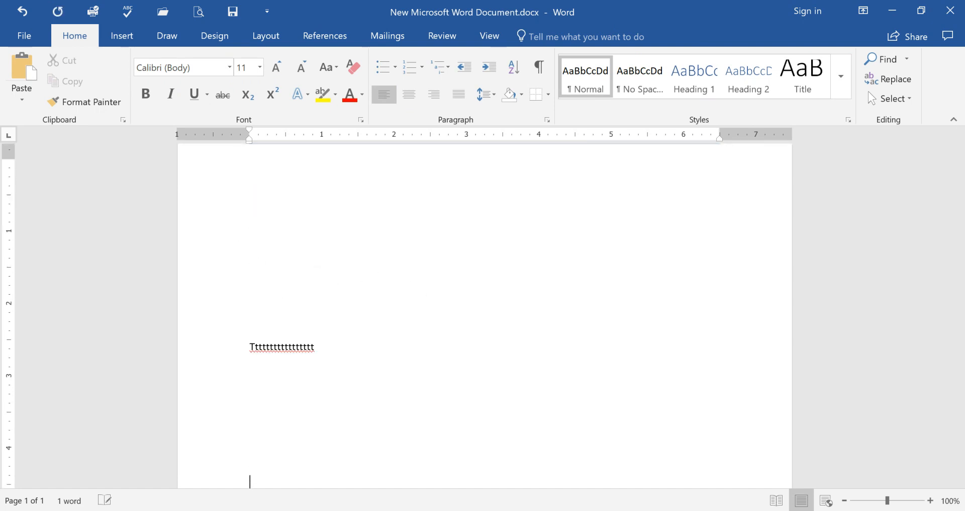
Add blank lines in the body until a second page starts, and check that page's header and footer.
key("Return")
key("Return")
key("Return")
key("Return")
key("Return")
key("Return")
key("Return")
key("Return")
key("Return")
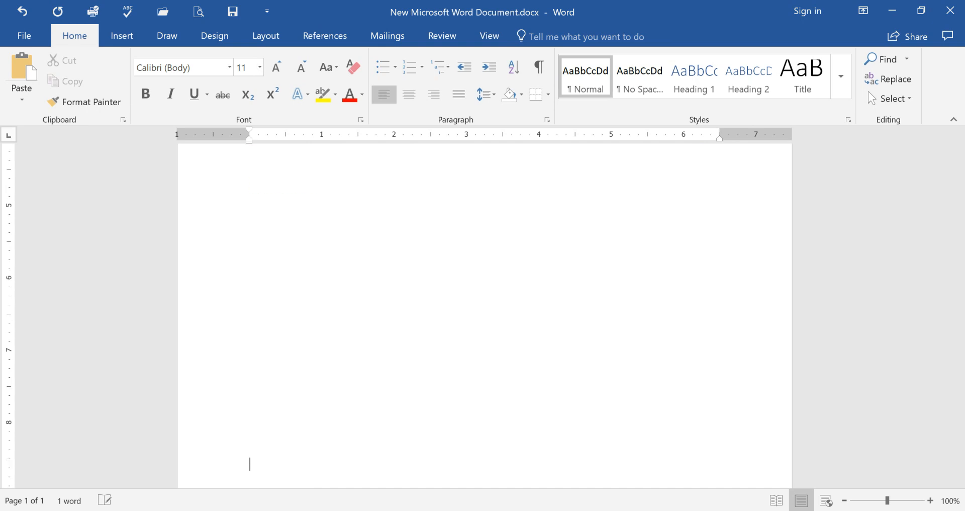
key("Return")
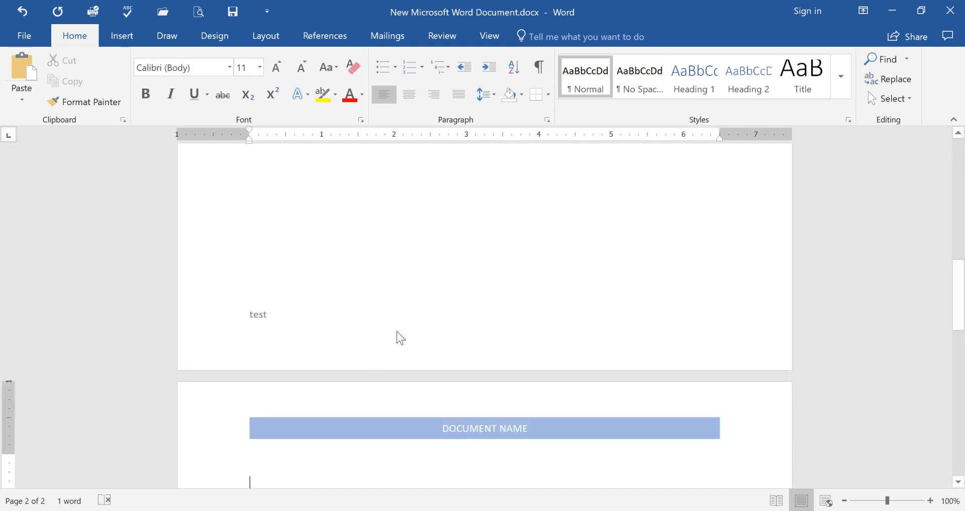
scroll(401, 338, "down", 3)
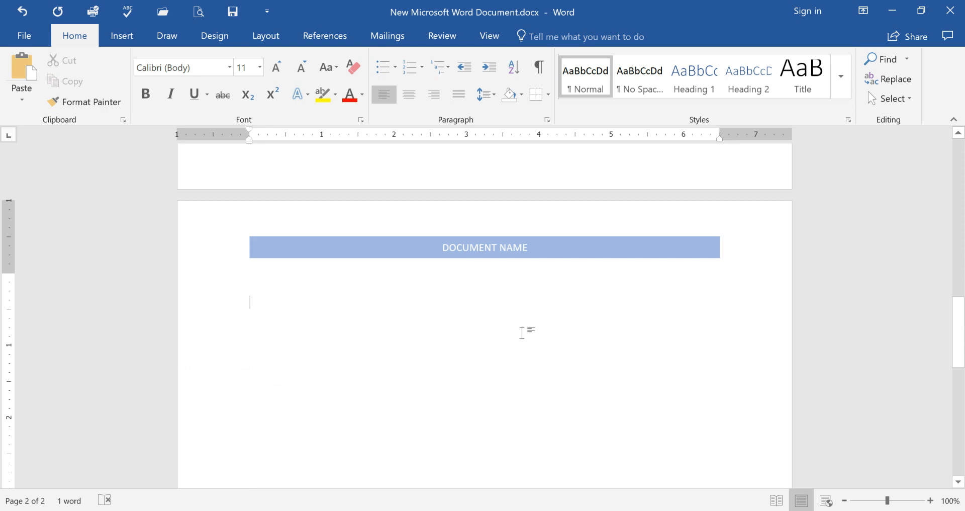
scroll(532, 328, "down", 9)
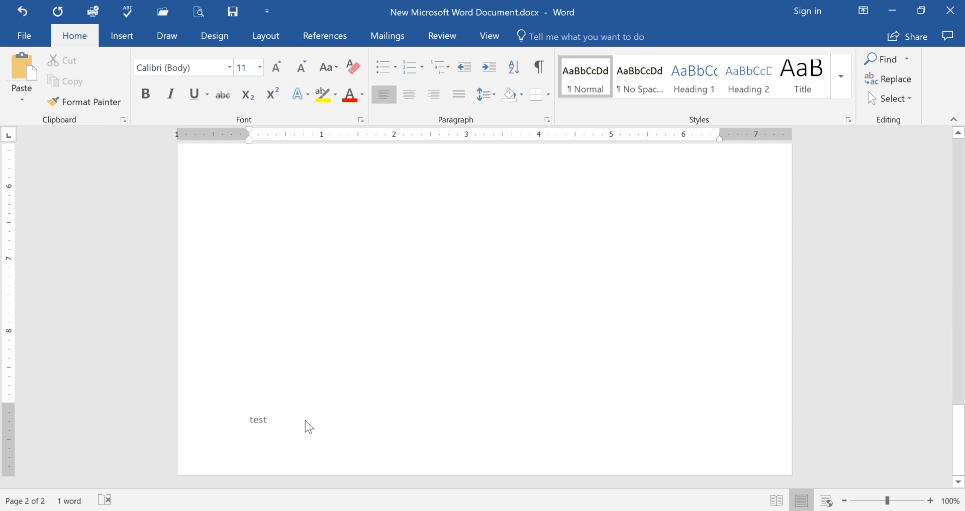
scroll(256, 383, "up", 6)
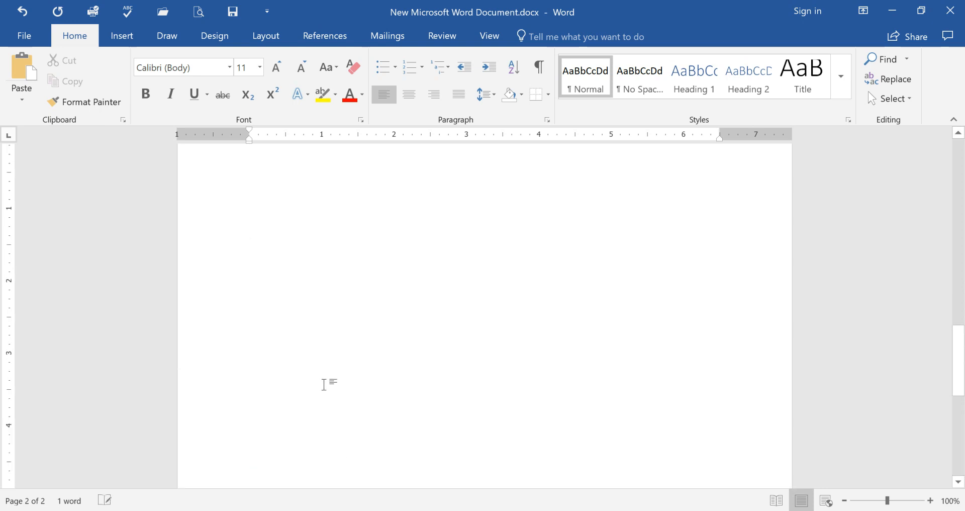
Add more blank lines on the second page until the document runs onto a third page.
scroll(250, 382, "down", 3)
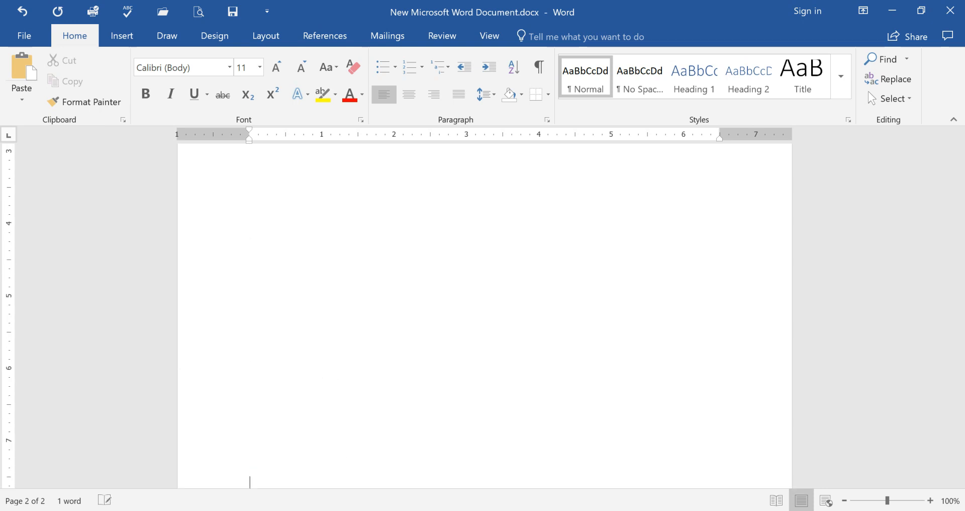
key("Return")
key("Return")
key("Return")
key("Return")
key("Return")
key("Return")
key("Return")
key("Return")
key("Return")
key("Return")
key("Return")
key("Return")
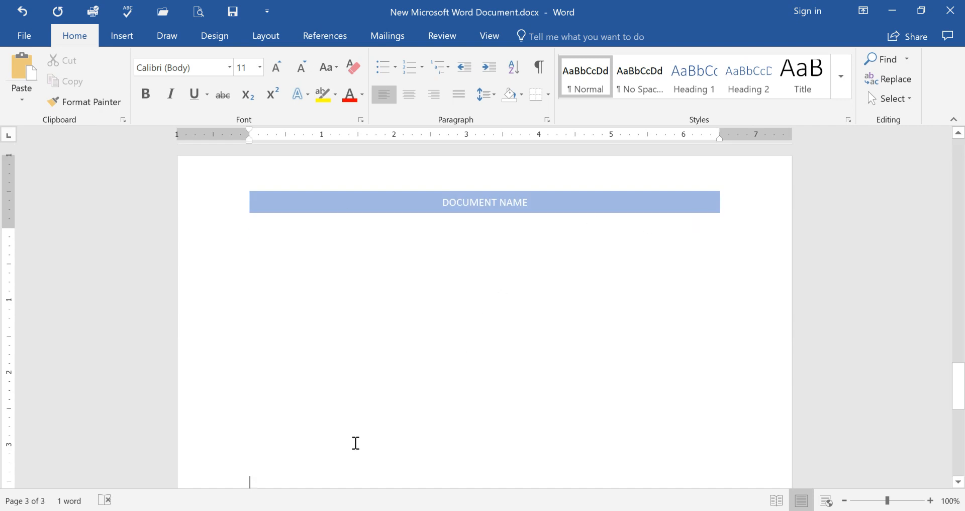
Replace the title in the third page's banded header with TEST.
double_click(529, 203)
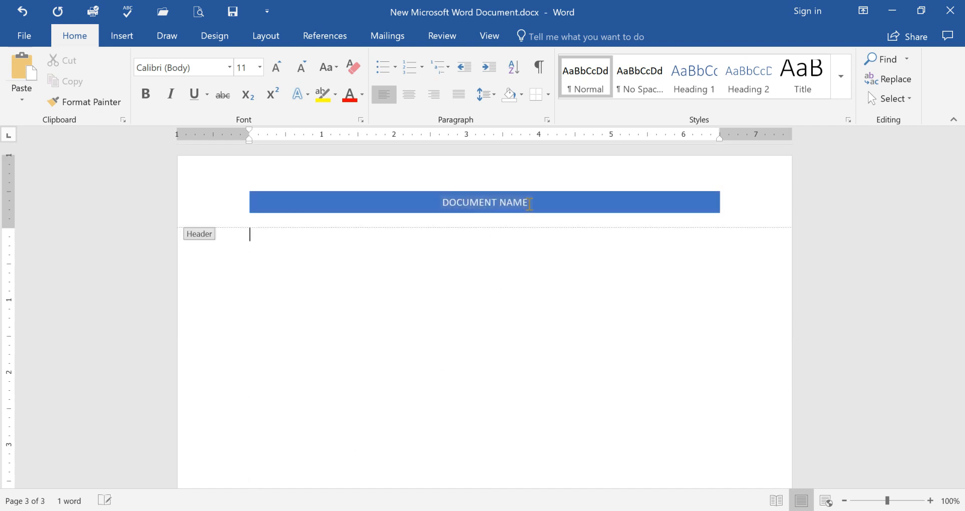
left_click_drag(528, 203, 445, 201)
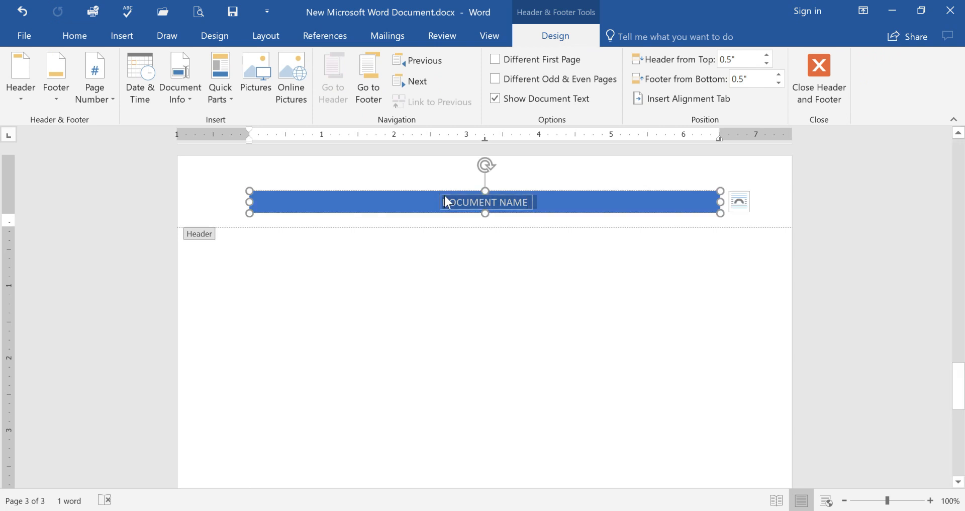
scroll(463, 267, "up", 5)
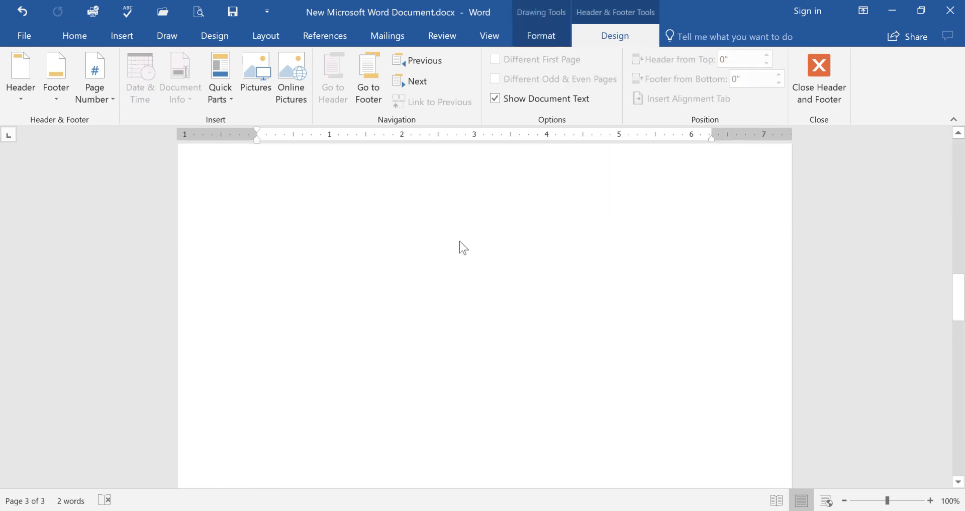
scroll(485, 460, "down", 15)
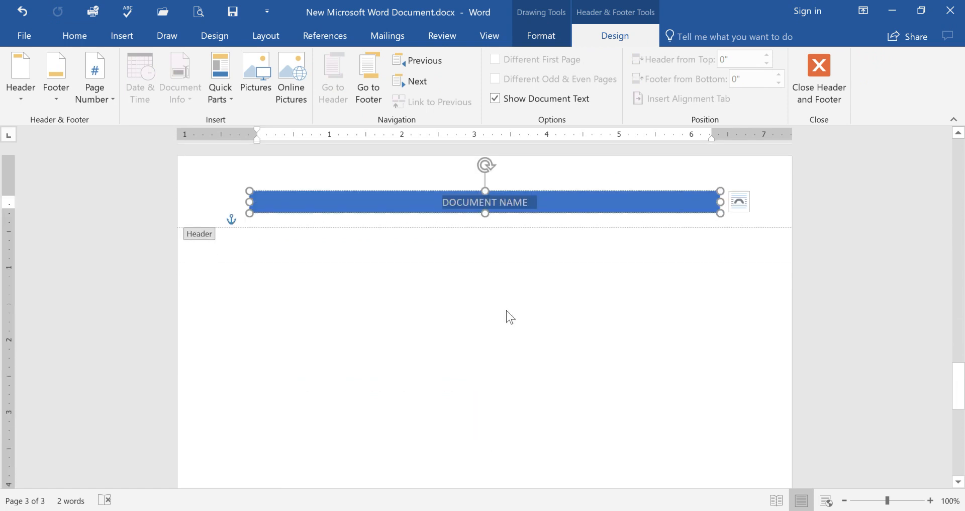
type("test")
Check the header title on the other pages and return to the document body.
scroll(525, 301, "up", 3)
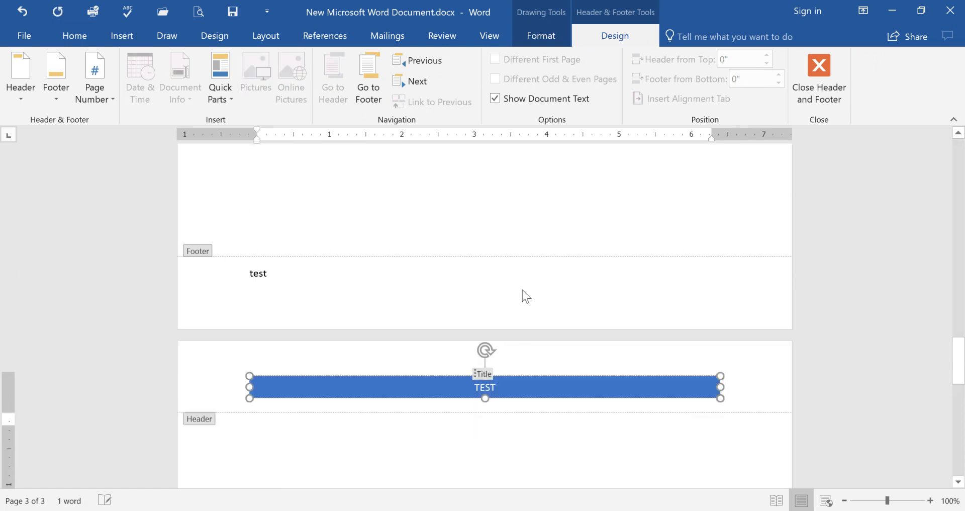
scroll(525, 296, "up", 6)
scroll(483, 254, "up", 15)
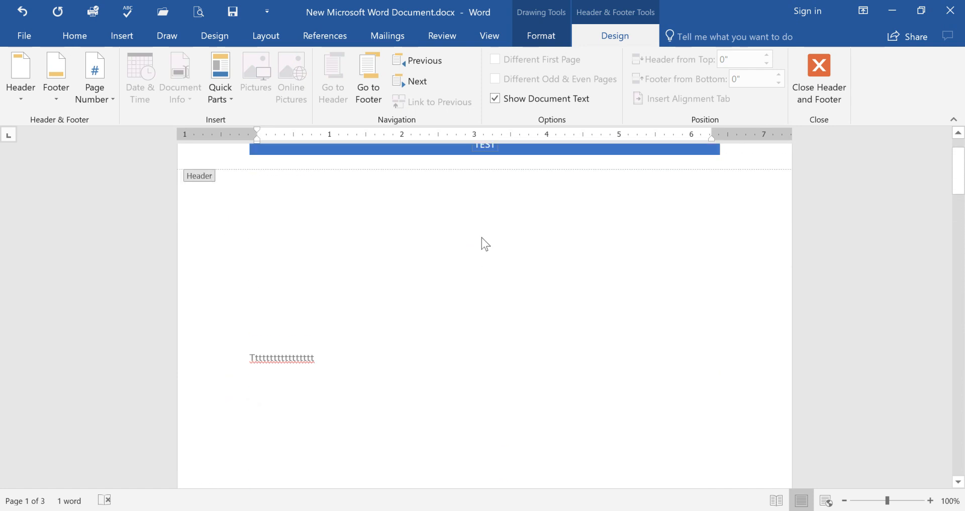
scroll(484, 243, "down", 2)
scroll(484, 243, "up", 3)
scroll(484, 243, "down", 8)
scroll(483, 243, "down", 8)
scroll(484, 244, "up", 9)
scroll(484, 244, "down", 6)
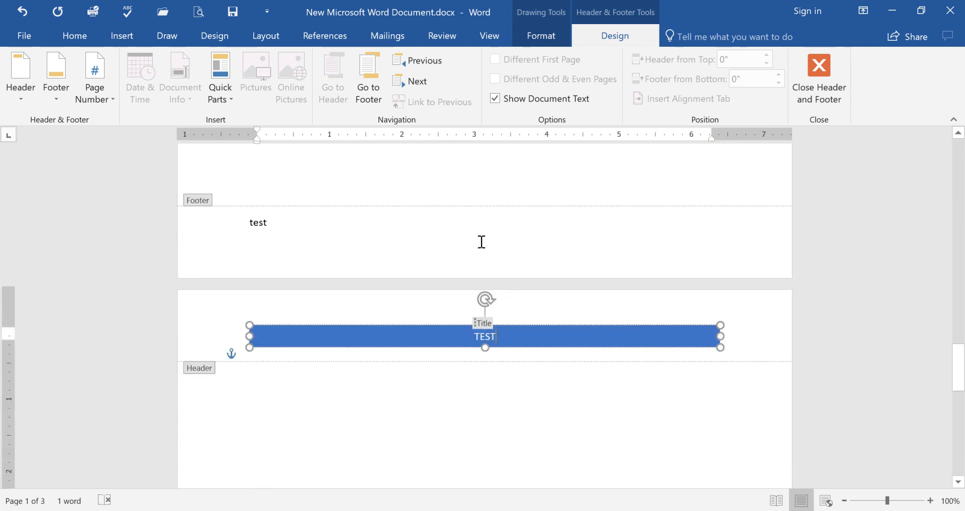
scroll(463, 317, "down", 6)
double_click(327, 260)
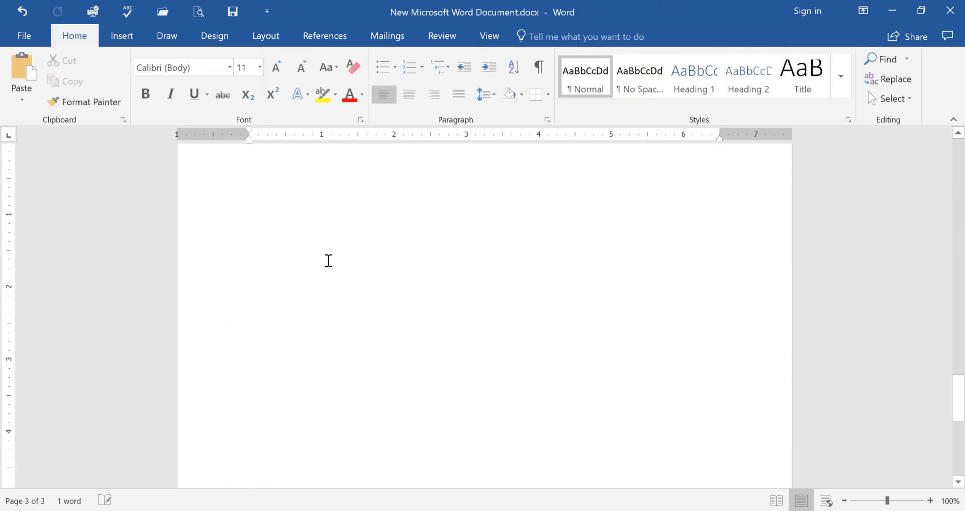
Replace the footer text on the third page with Test2 and return to the document body.
scroll(327, 259, "down", 8)
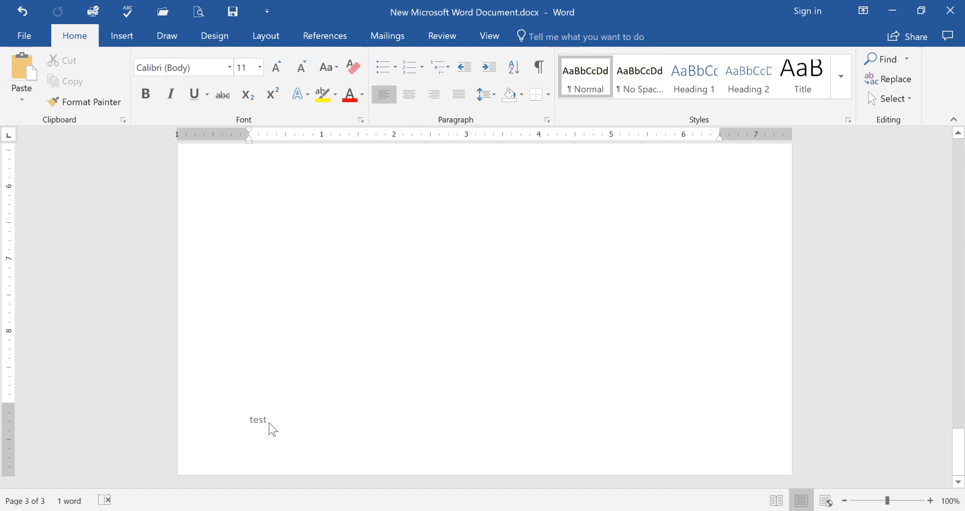
double_click(272, 428)
double_click(253, 420)
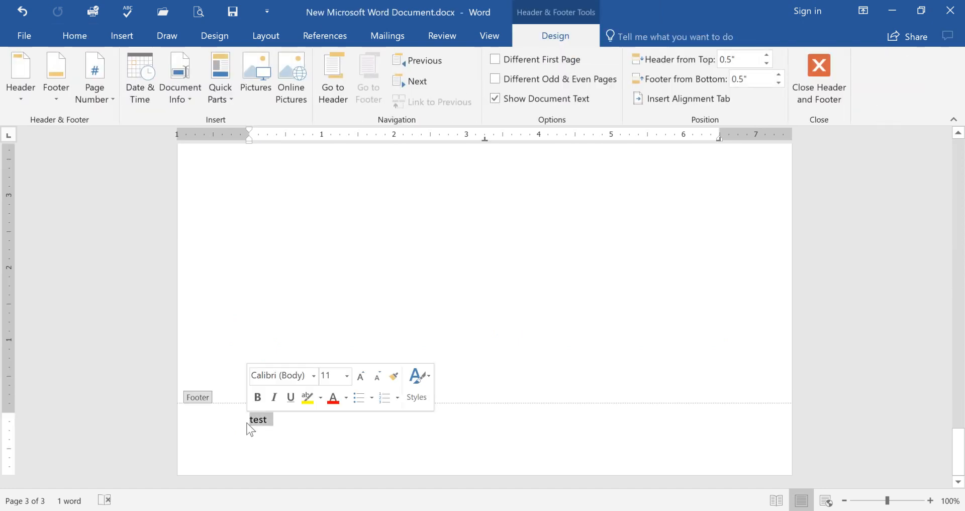
type("test")
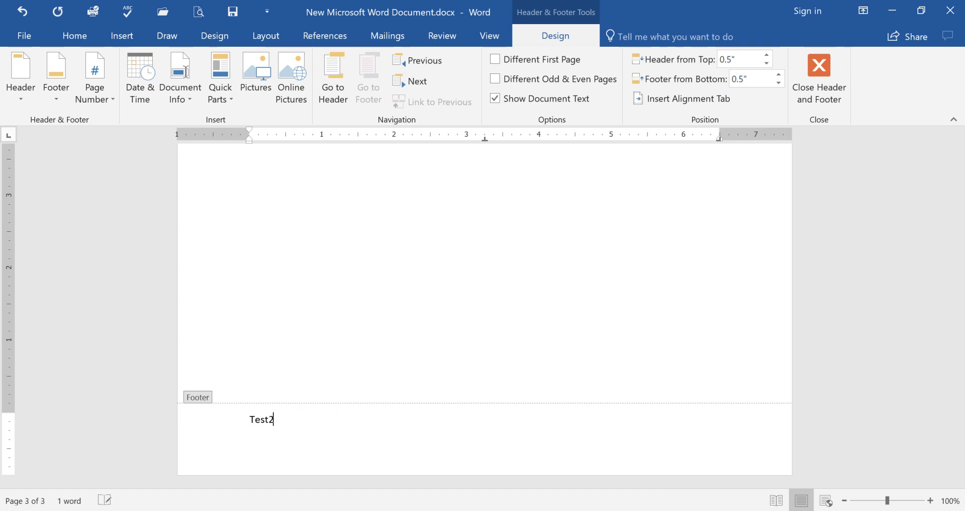
key("ctrl+z")
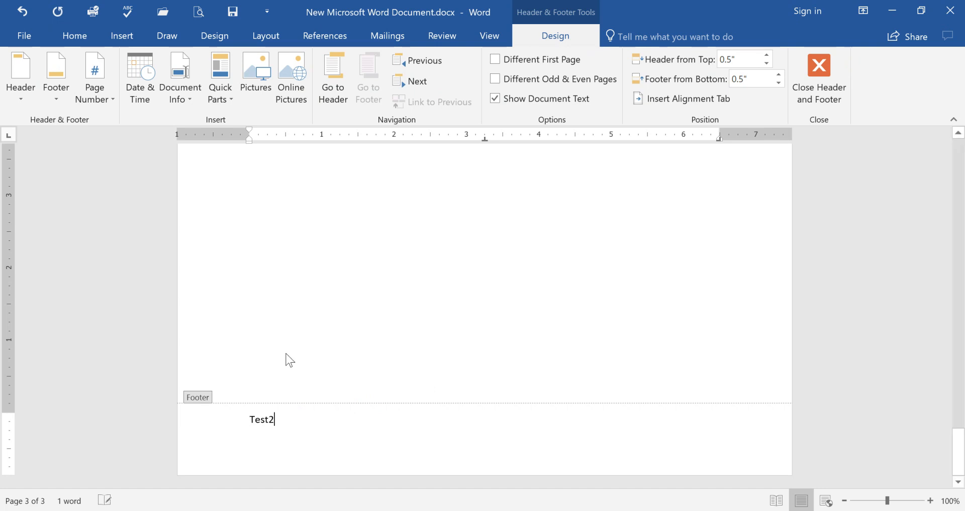
double_click(287, 360)
Check the footer text and header title on the earlier pages, up to the first page.
scroll(306, 361, "up", 5)
scroll(306, 360, "up", 8)
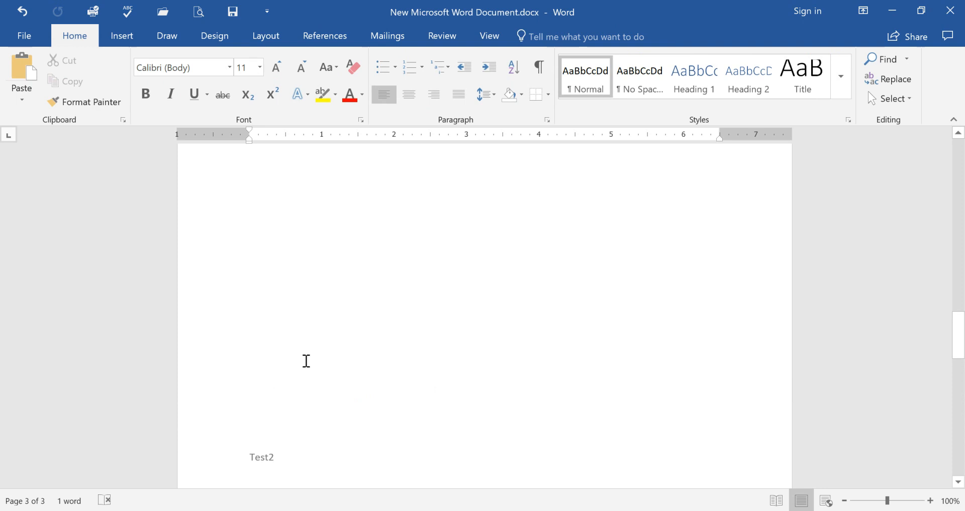
scroll(303, 345, "down", 7)
scroll(293, 306, "up", 4)
scroll(292, 299, "up", 10)
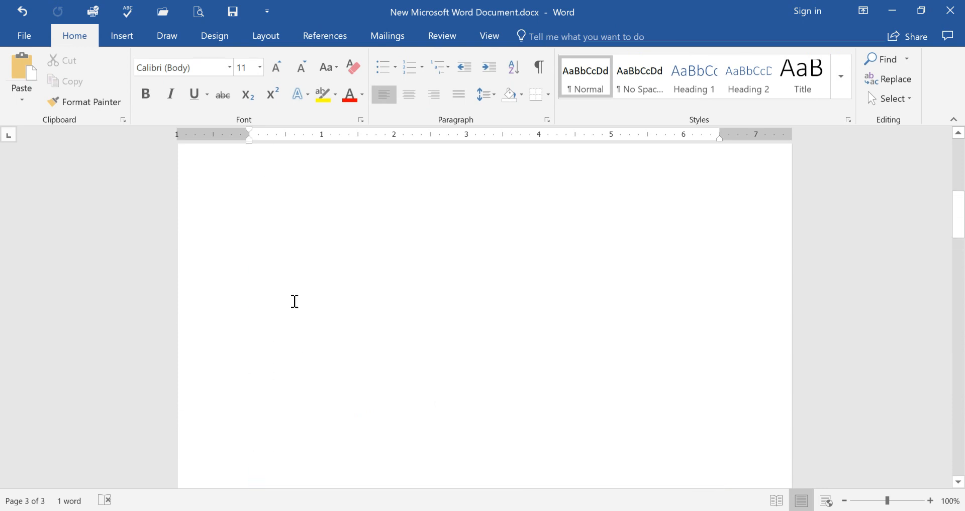
scroll(301, 310, "down", 10)
scroll(301, 310, "up", 10)
scroll(304, 311, "up", 3)
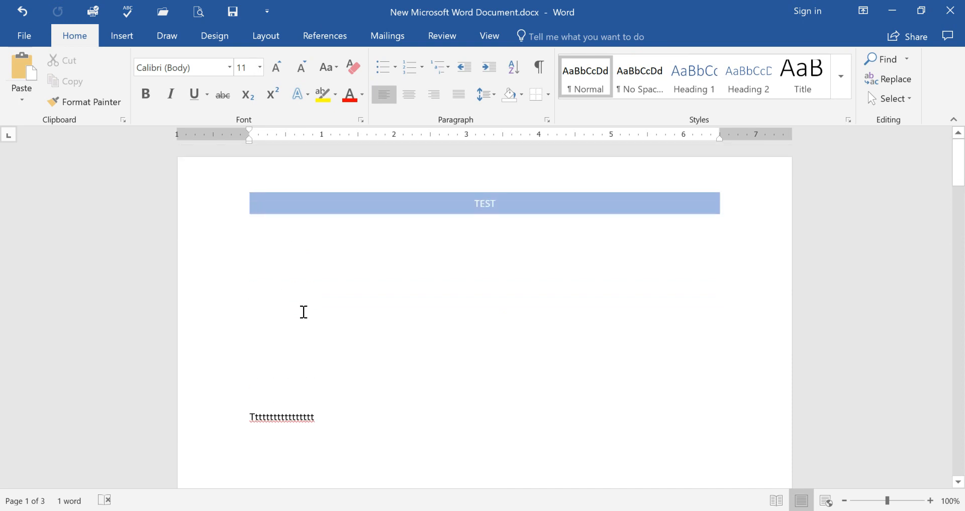